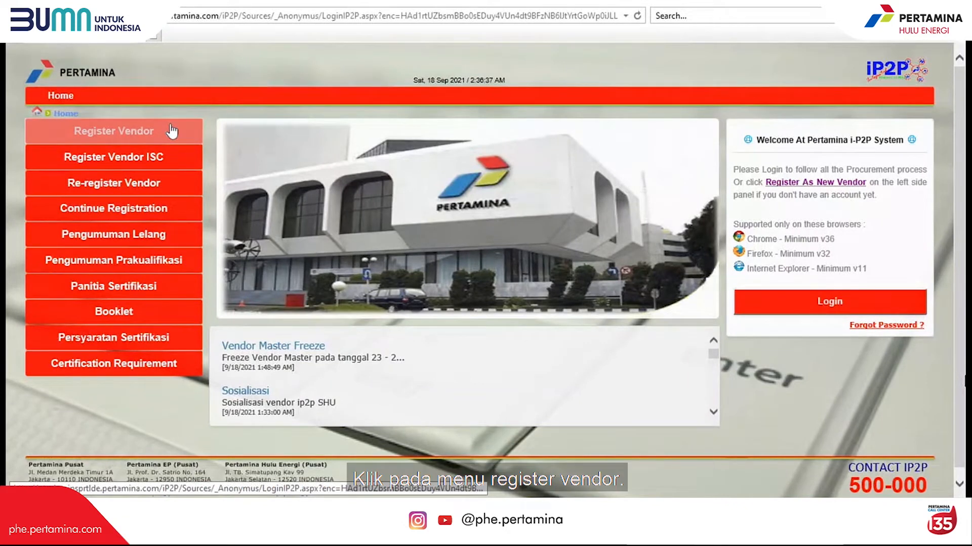
- Start a vendor registration under 2021 - PT. Pertamina EP / PT. Pertamina Hulu Energi with title PT
left_click(172, 131)
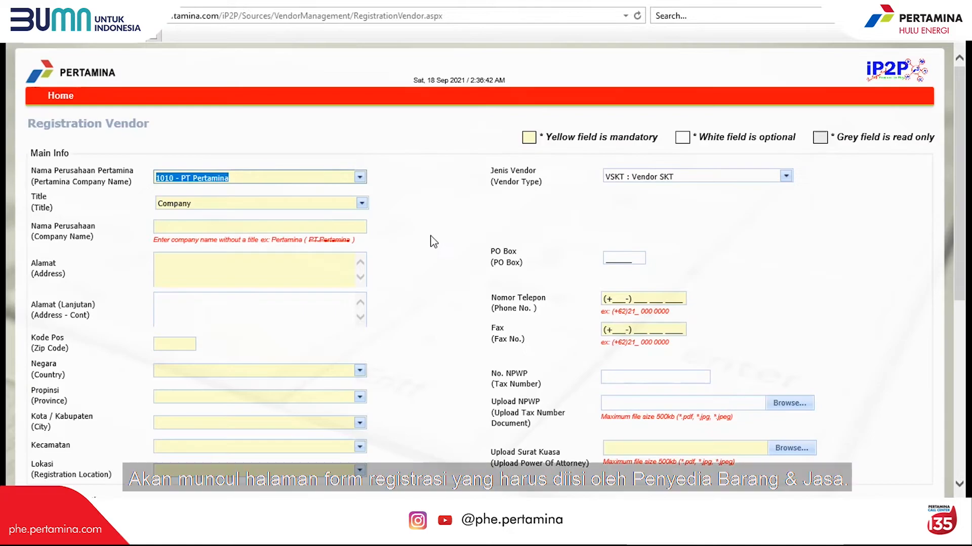
left_click(430, 237)
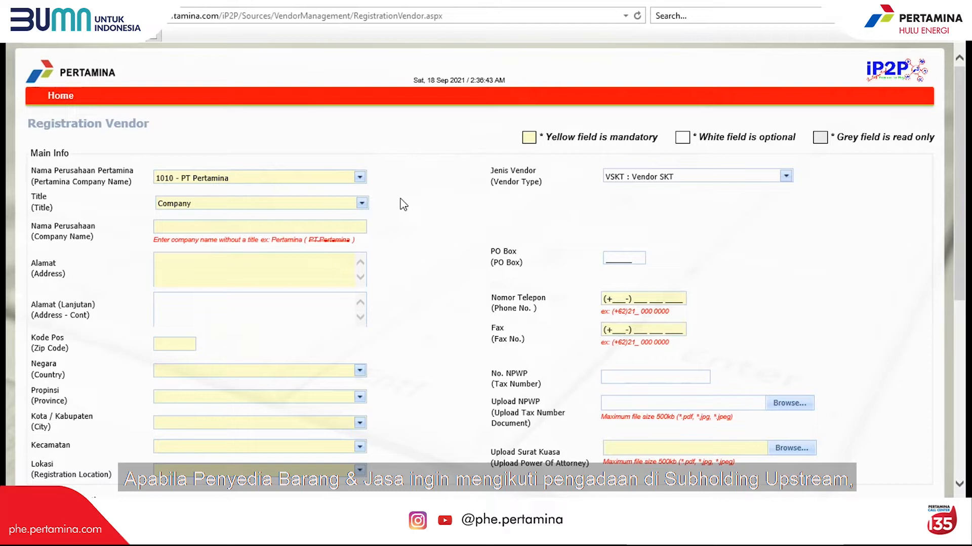
left_click(360, 178)
left_click(349, 229)
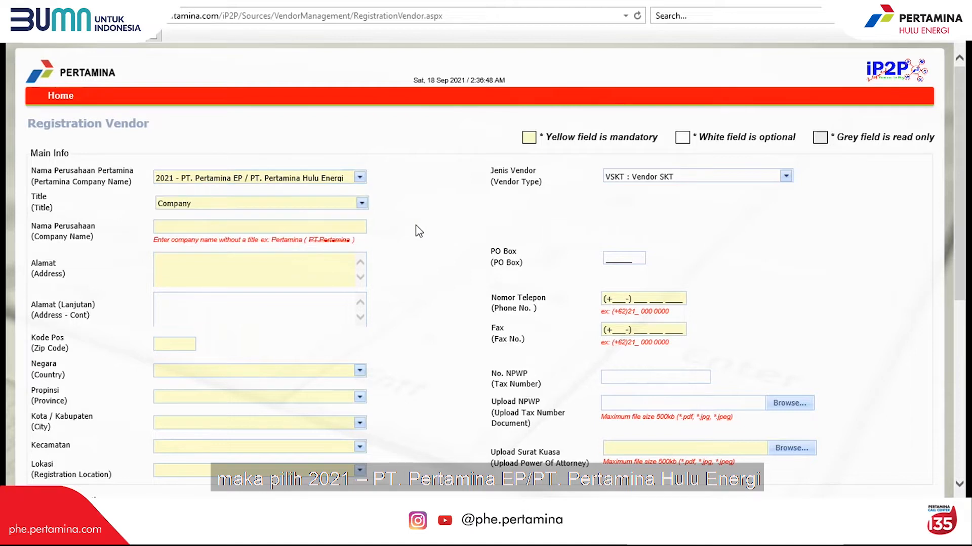
left_click(362, 204)
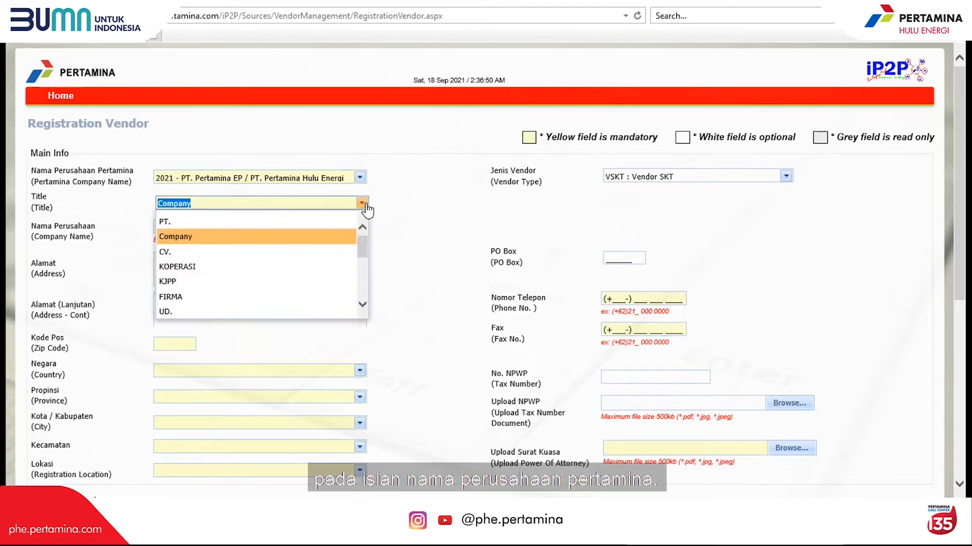
left_click(342, 219)
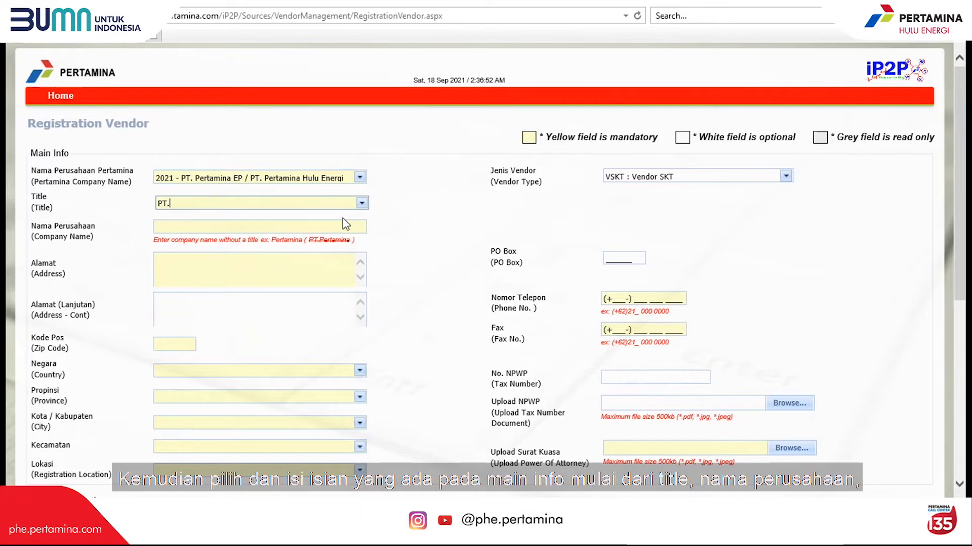
- Enter company name Maju Jaya, the company address and zip code, and search the country list for Indonesia
left_click(338, 225)
type("Maju Jaya")
left_click(312, 275)
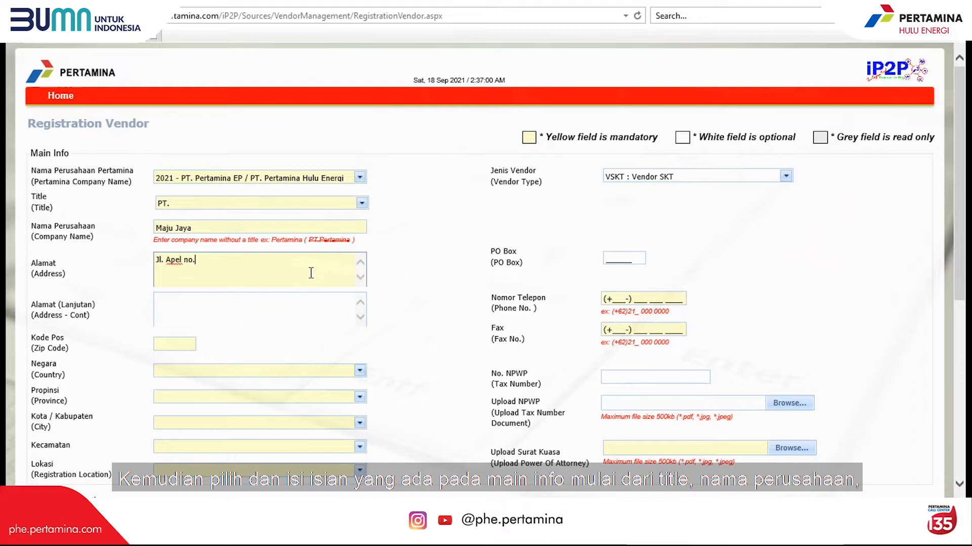
left_click(178, 347)
type("40000")
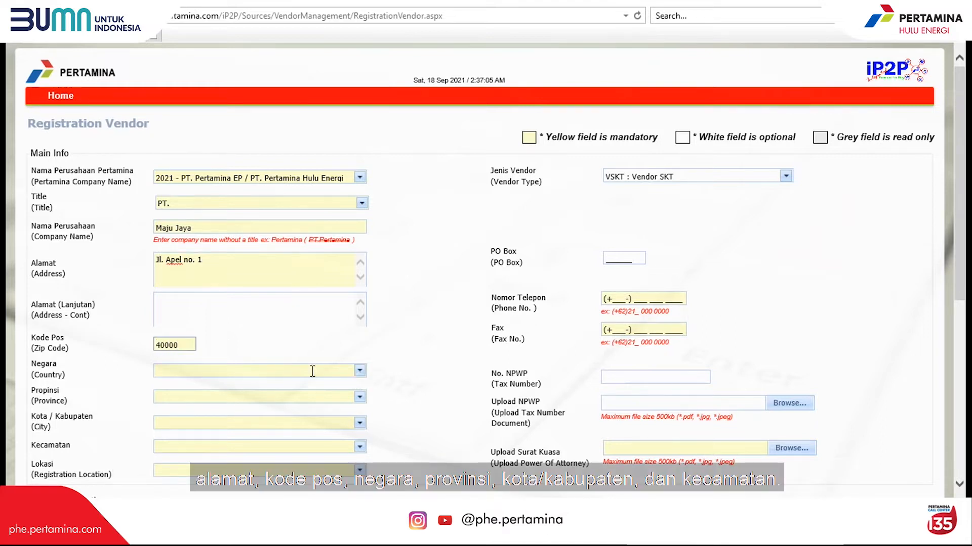
left_click(312, 371)
type("Indonesia")
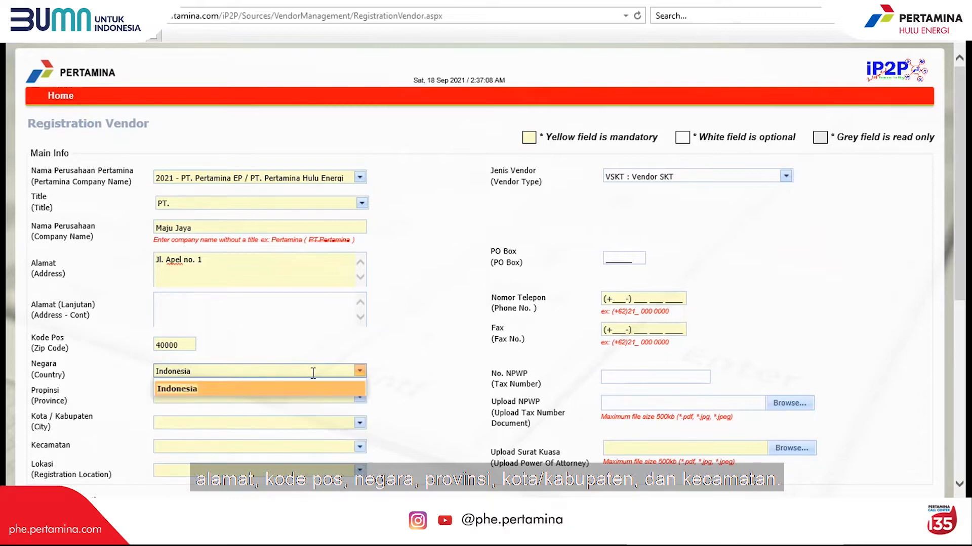
- Set country Indonesia, province DKI Jakarta, city Kota Jakarta Selatan and district PASAR MINGGU
left_click(313, 390)
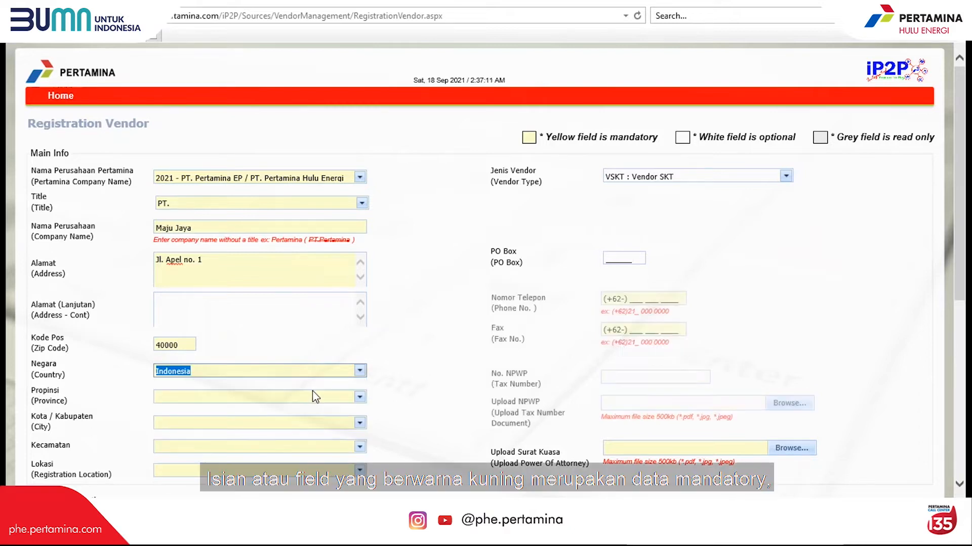
left_click(358, 398)
left_click(293, 368)
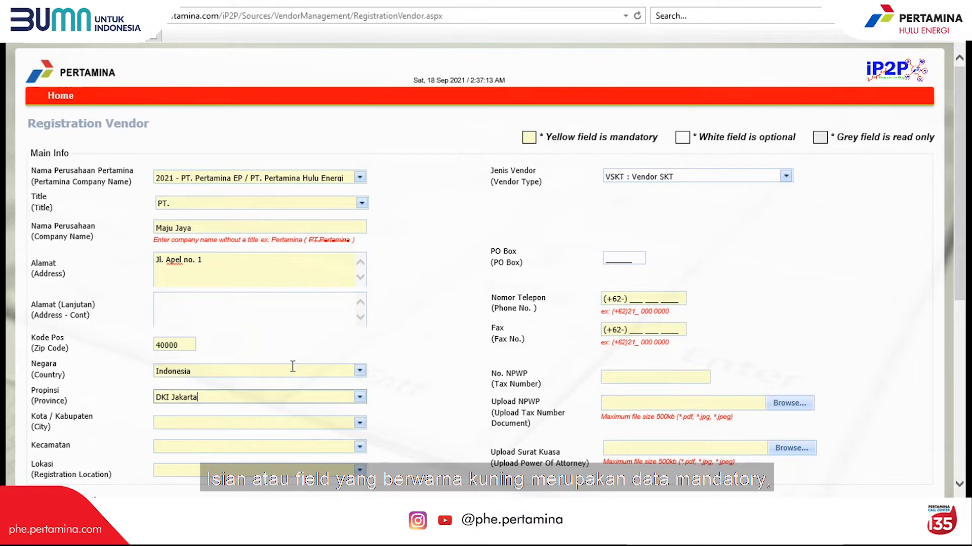
left_click(359, 423)
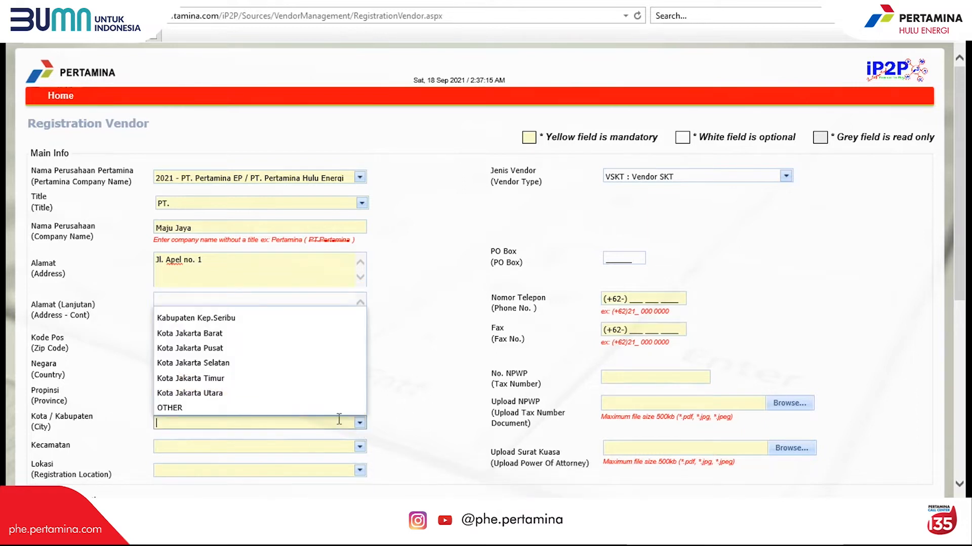
left_click(309, 363)
left_click(360, 447)
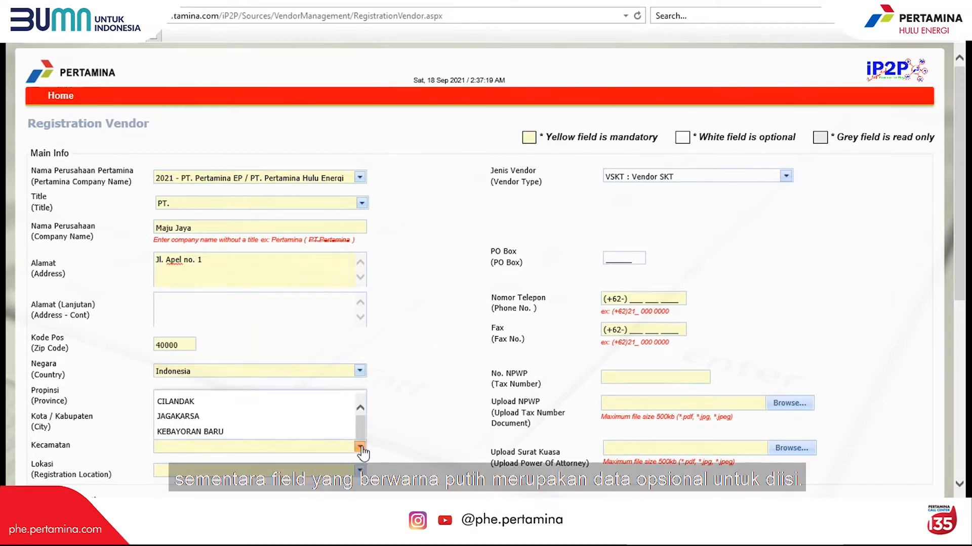
scroll(358, 407, "down", 1)
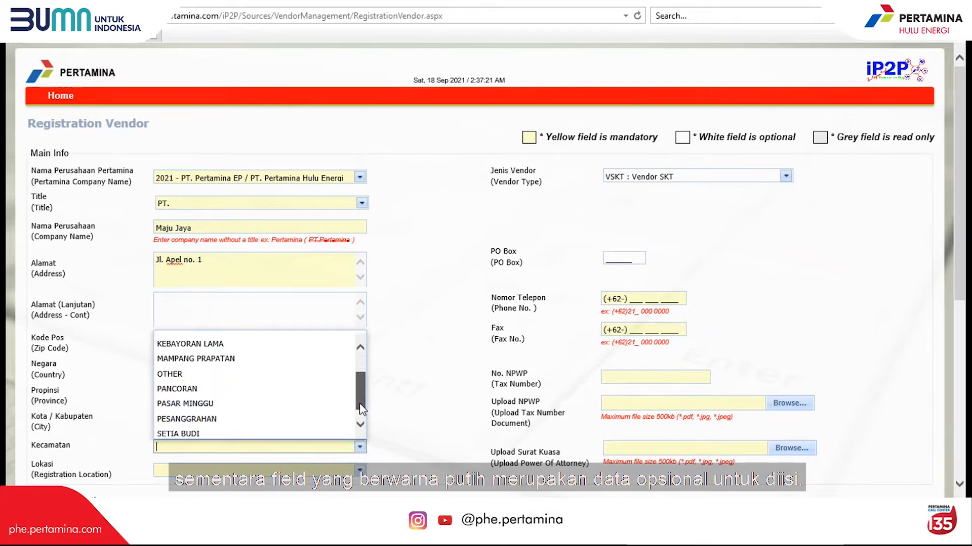
left_click(326, 405)
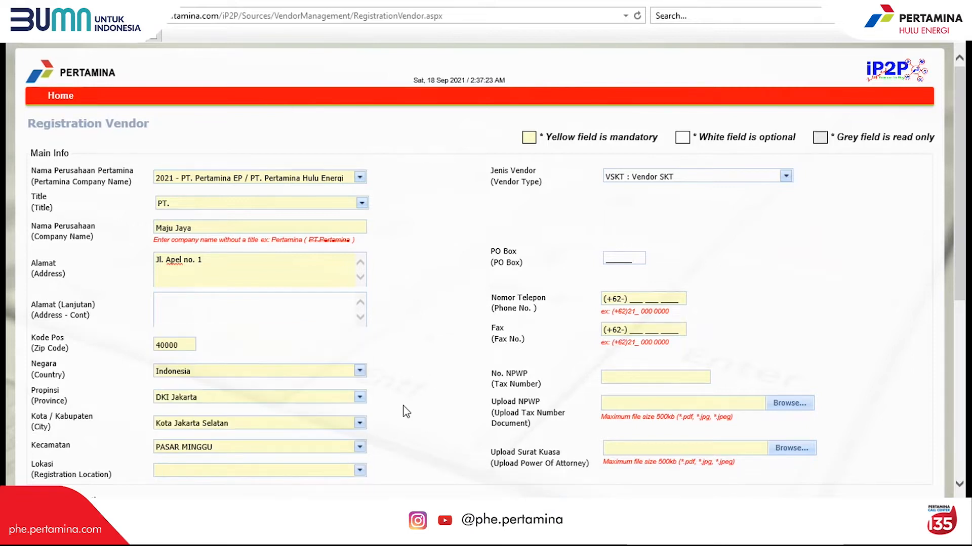
- Set the registration location to SHU6 - PT PHE - SHU Kantor Pusat instead of EP00
left_click(360, 470)
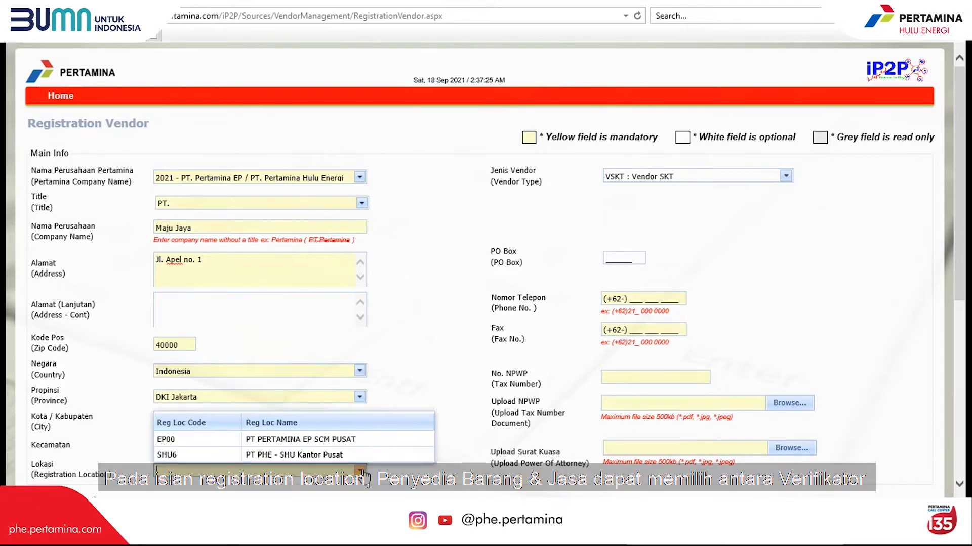
left_click(350, 444)
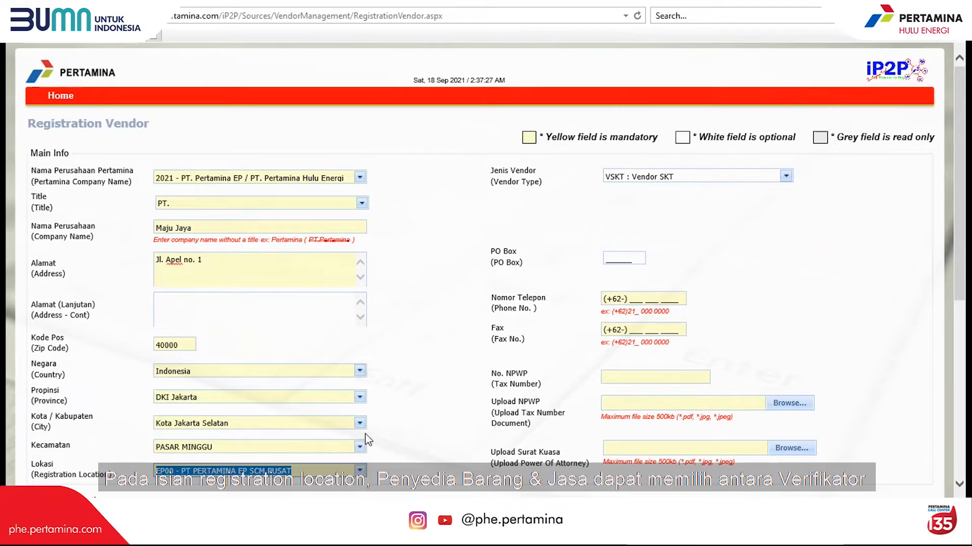
left_click(360, 471)
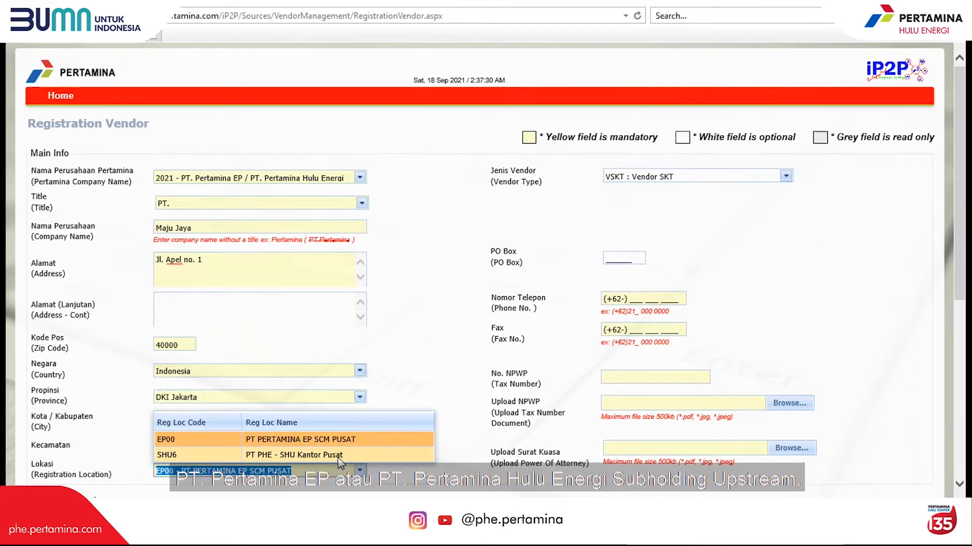
left_click(338, 456)
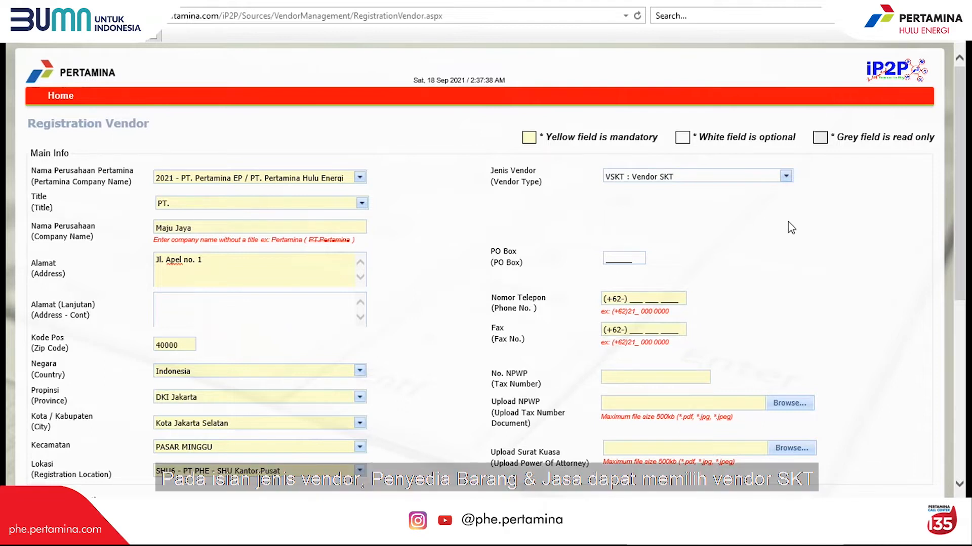
- Open the Jenis Vendor checklist and scroll through it, with Vendor SKT ticked
left_click(785, 177)
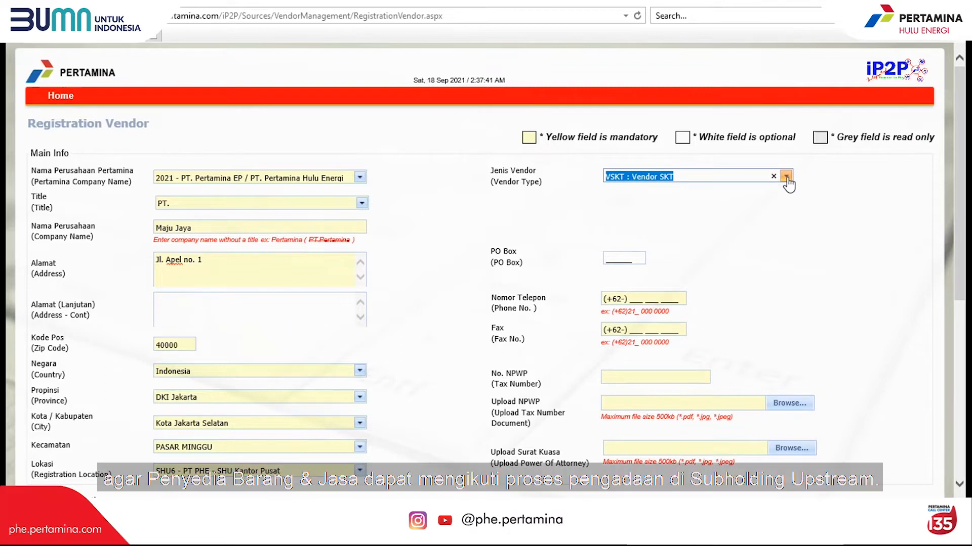
left_click(786, 177)
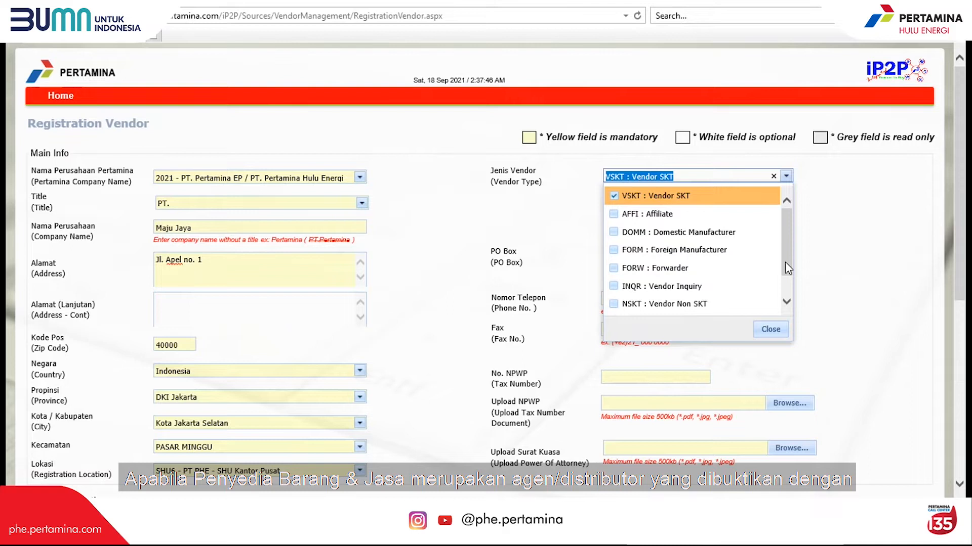
left_click_drag(785, 262, 786, 293)
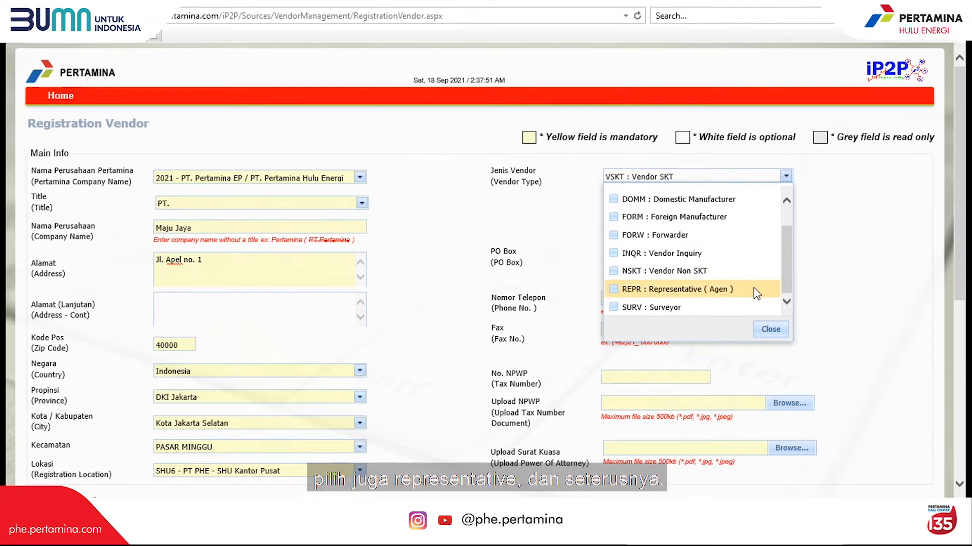
- Keep Vendor SKT as vendor type, then fill in the PO Box, company phone, fax and pasted tax number
left_click(770, 330)
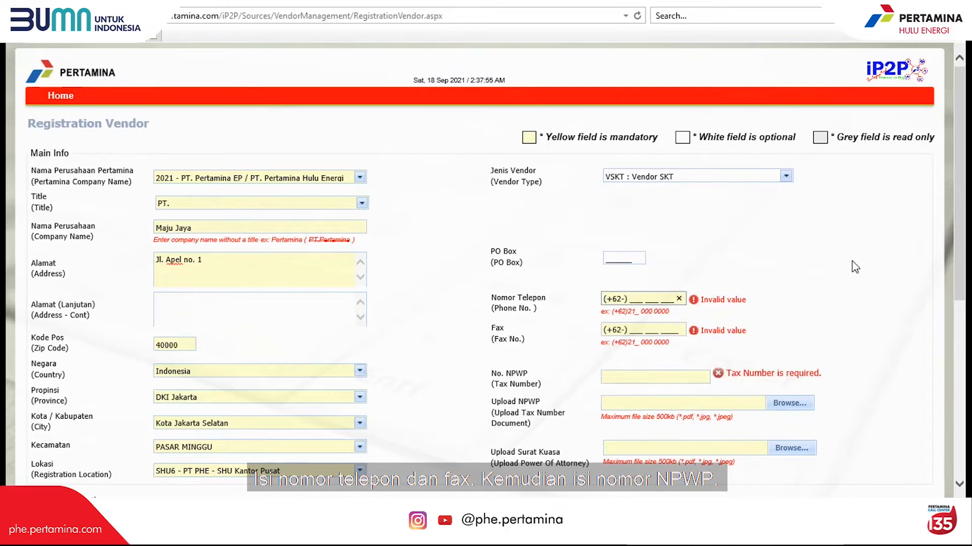
left_click(616, 258)
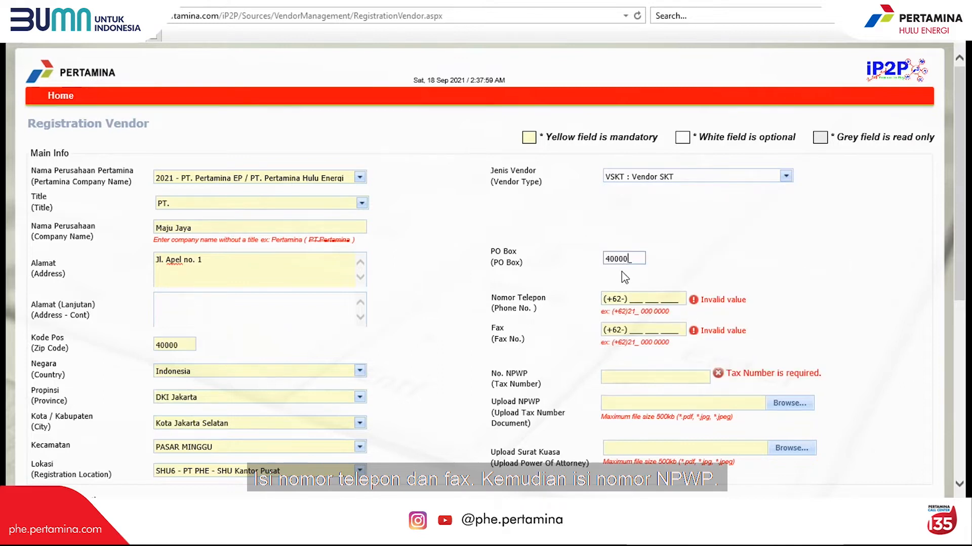
left_click(634, 303)
type("234 567 890")
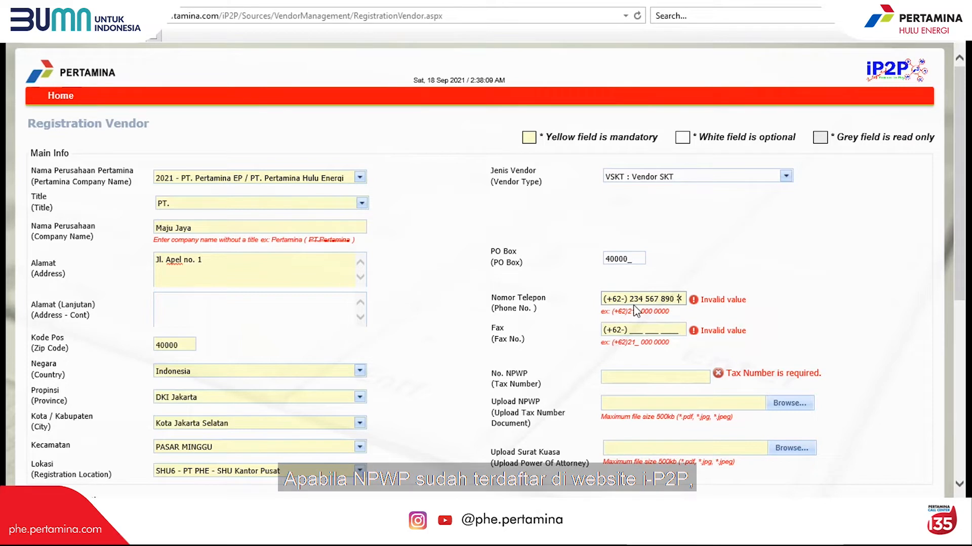
type("0")
left_click(633, 329)
type("234 567 8901")
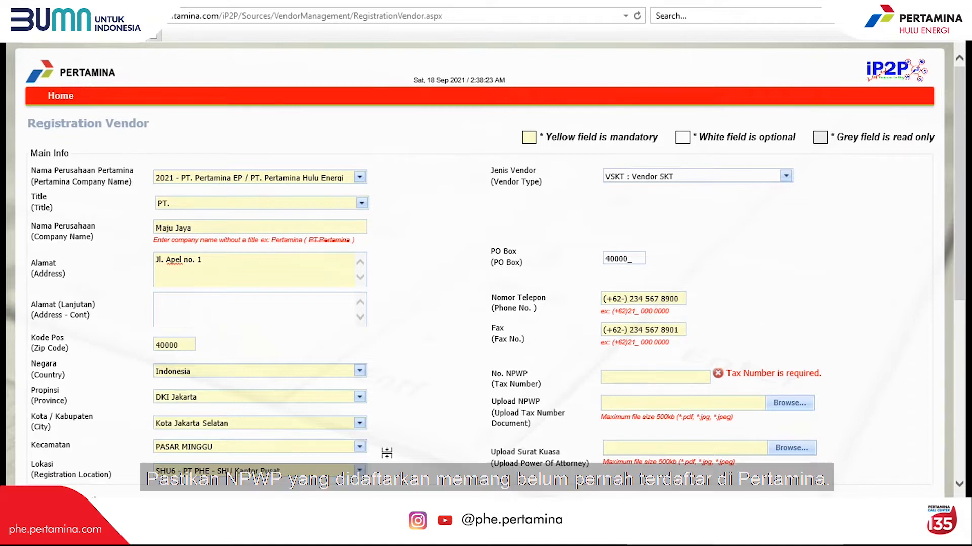
left_click(622, 377)
key("ctrl+v")
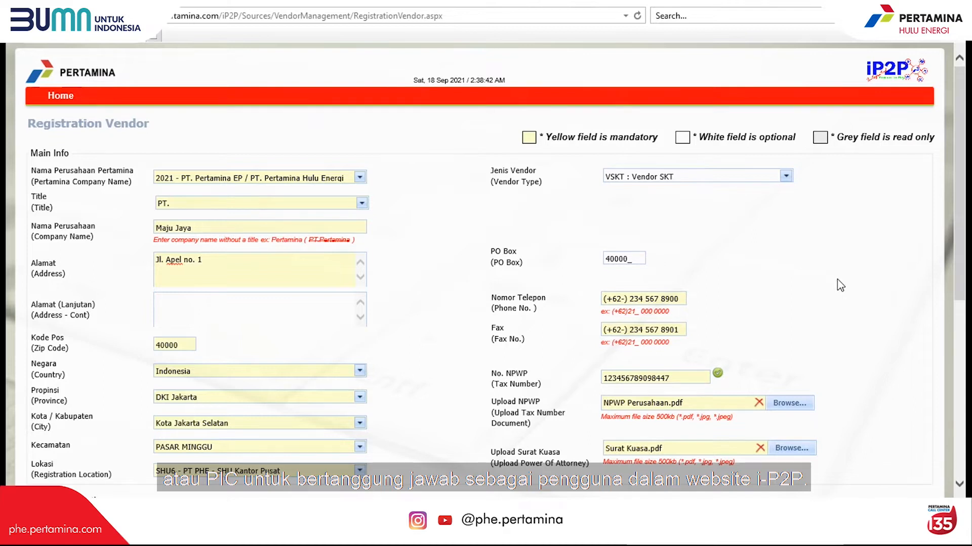
- Enter the admin's first and last name, mobile number, e-mail address and user name
scroll(840, 286, "down", 6)
left_click(255, 186)
left_click(638, 183)
left_click(172, 211)
type("8123456789")
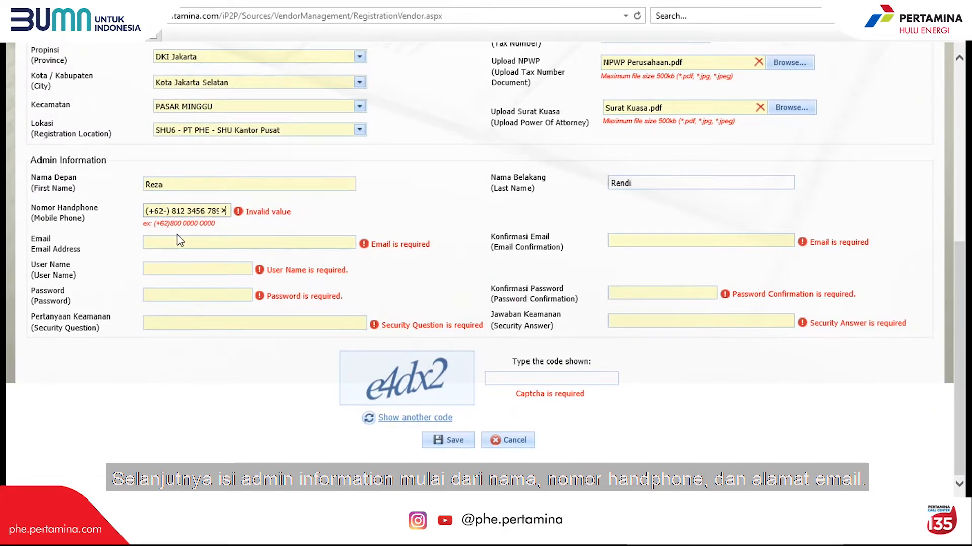
left_click(178, 241)
left_click(190, 269)
type("Majujaya")
- Set the account password and fill in the e-mail and password confirmation fields
left_click(217, 419)
left_click(182, 297)
type("••••••••••")
left_click(217, 390)
triple_click(291, 243)
left_click(636, 241)
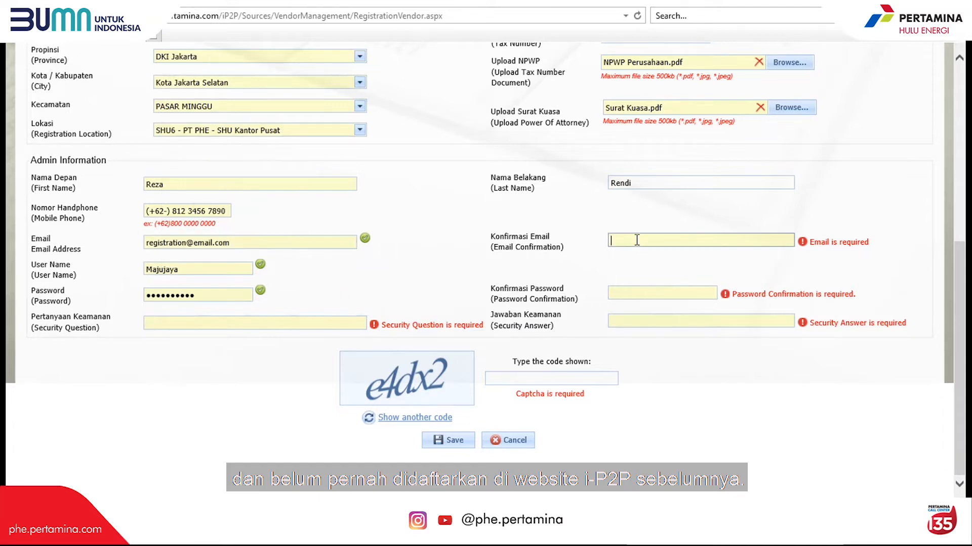
key("ctrl+v")
left_click(633, 294)
type("••••••••••")
key("Tab")
- Enter a security question and its answer
left_click(243, 324)
type("Pertanyaan Keamanan")
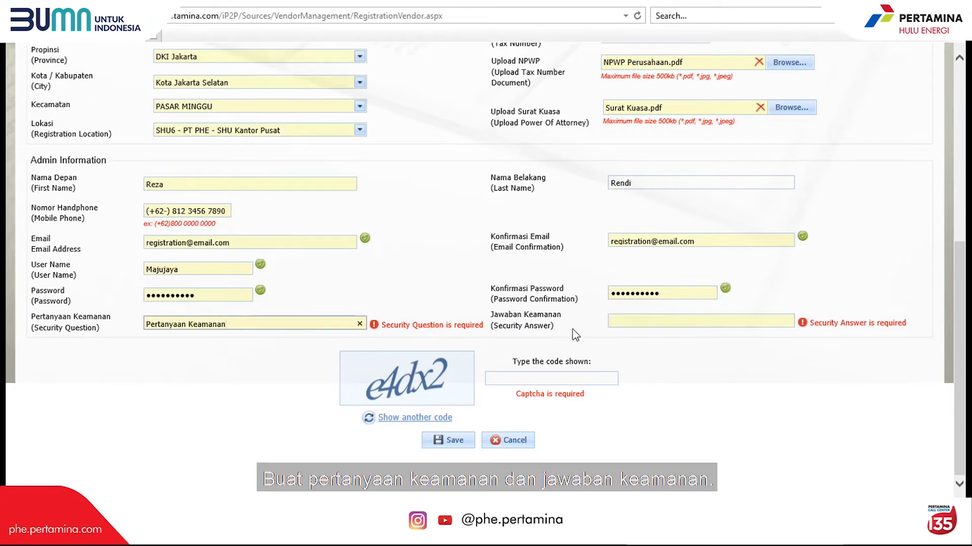
left_click(622, 321)
type("Jawaban Keamanan")
key("Tab")
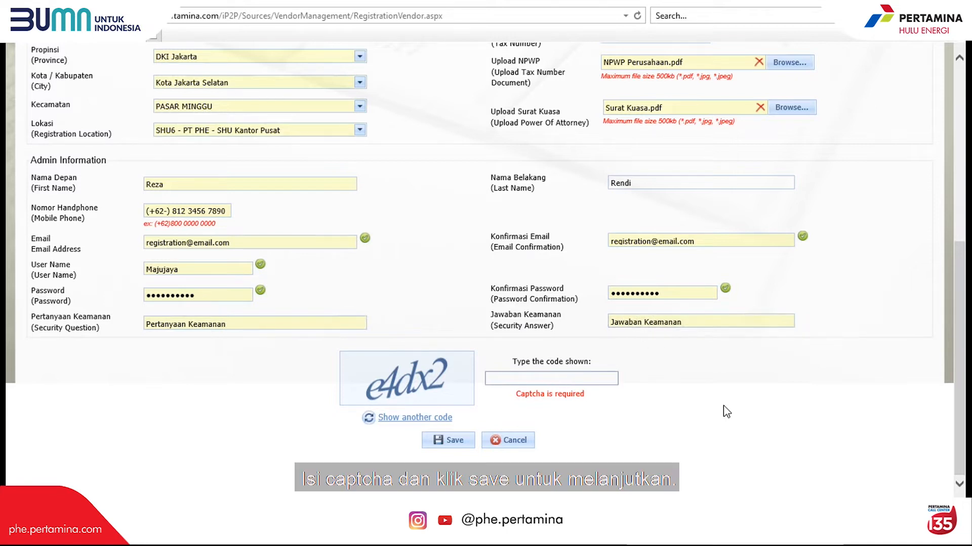
- Enter the captcha code, submit and save the registration, then return to the iP2P home page
type("e4dx2")
left_click(448, 441)
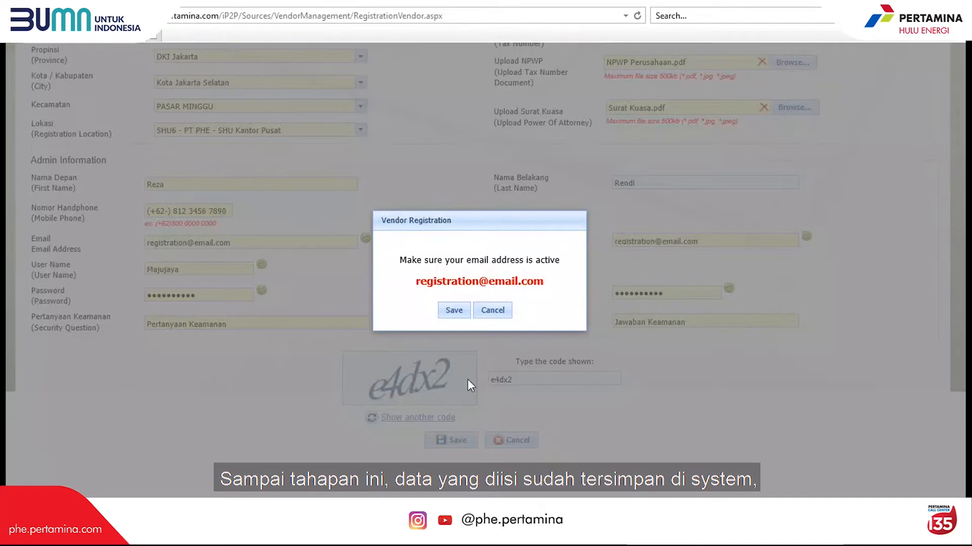
left_click(454, 312)
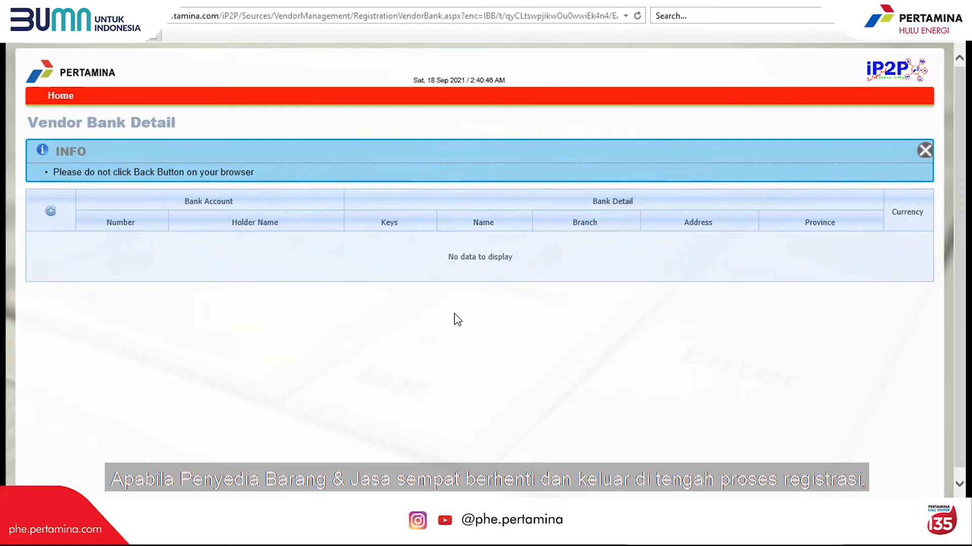
left_click(63, 101)
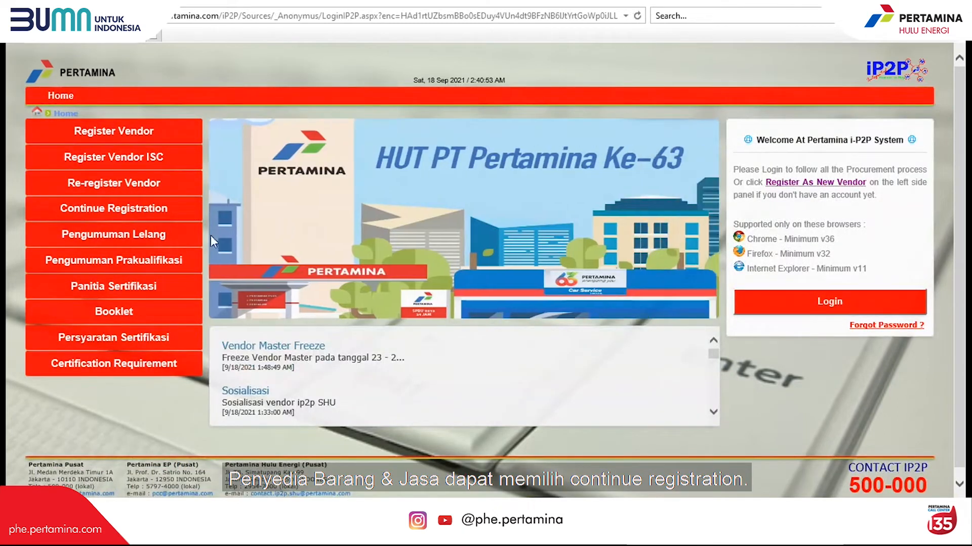
- Continue Maju Jaya's registration by entering its company tax number and registration e-mail
left_click(168, 215)
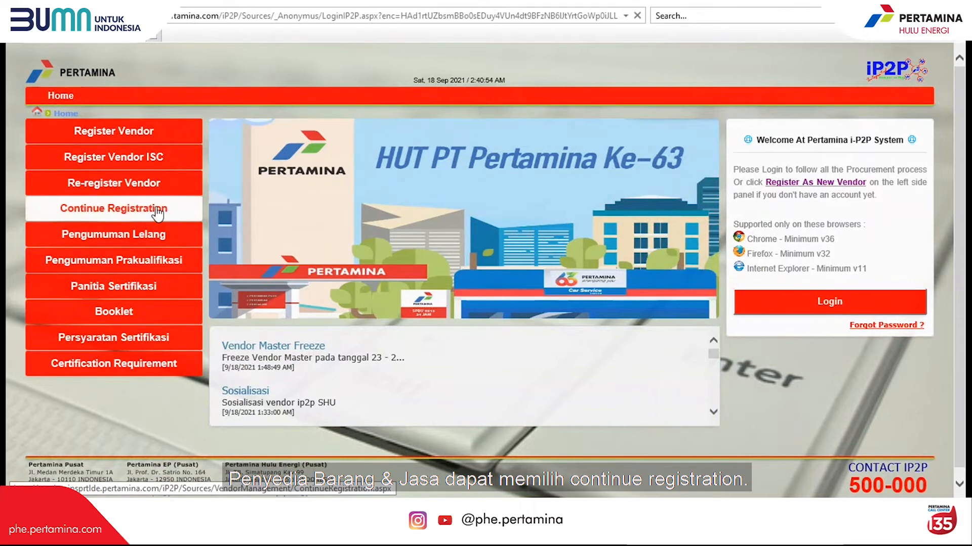
left_click(449, 148)
type("Maju Jaya")
left_click(425, 179)
type("123456789098447")
left_click(452, 207)
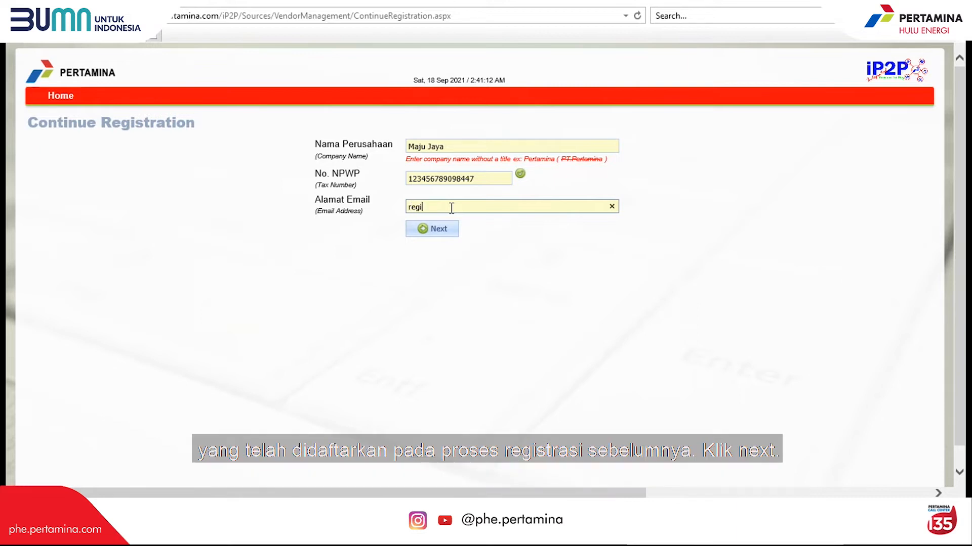
left_click(500, 264)
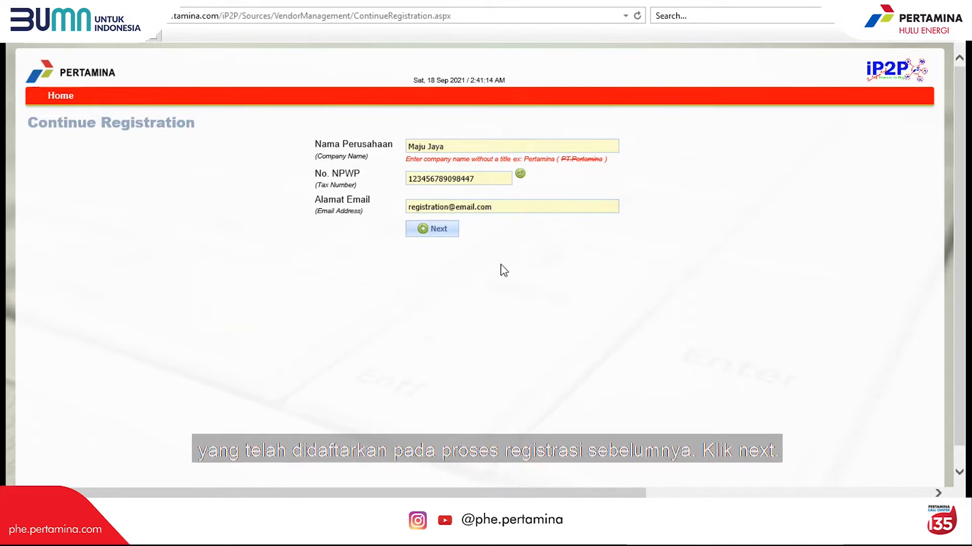
left_click(435, 232)
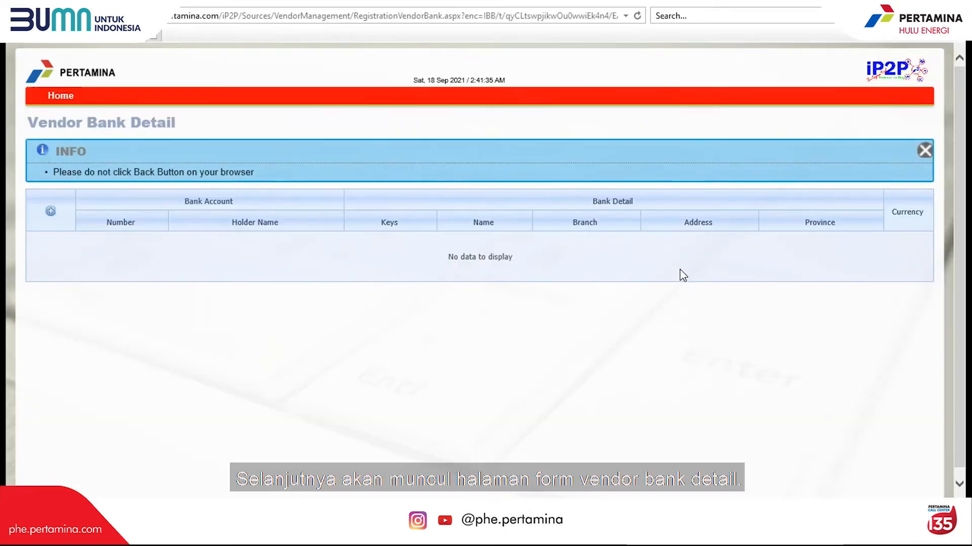
- Add a DKI Jakarta BANK MANDIRI account held by PT. Maju Jaya, with its account number and reference letter
left_click(50, 211)
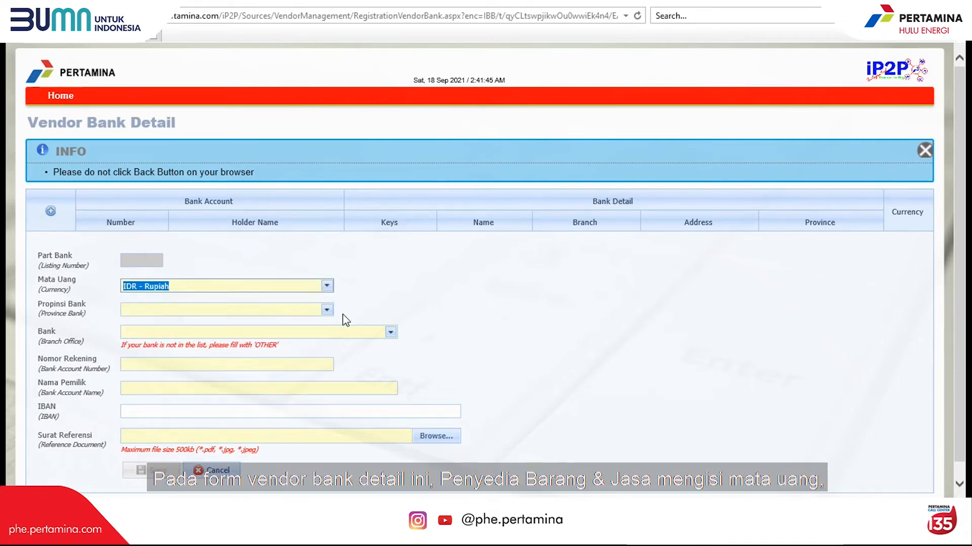
left_click(327, 310)
left_click(289, 404)
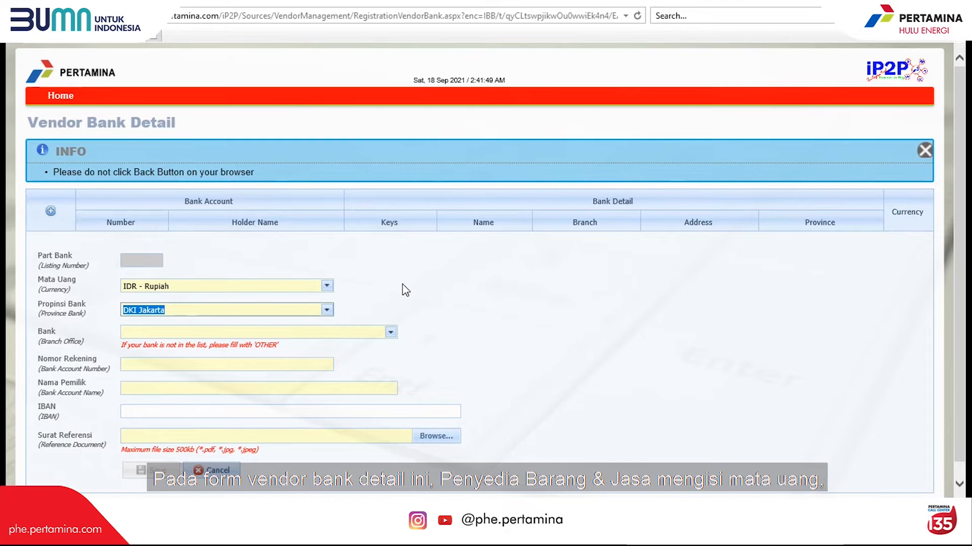
left_click(391, 333)
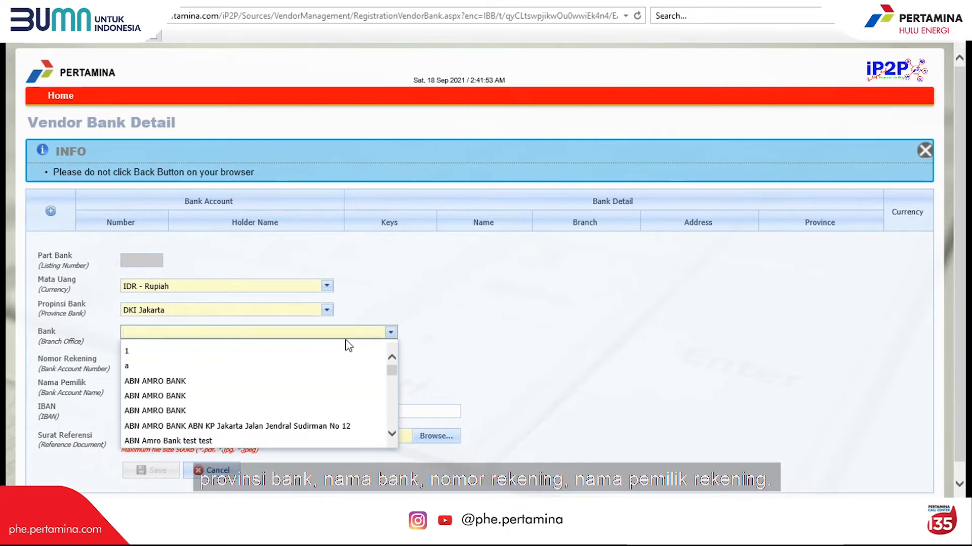
type("bank mandiri")
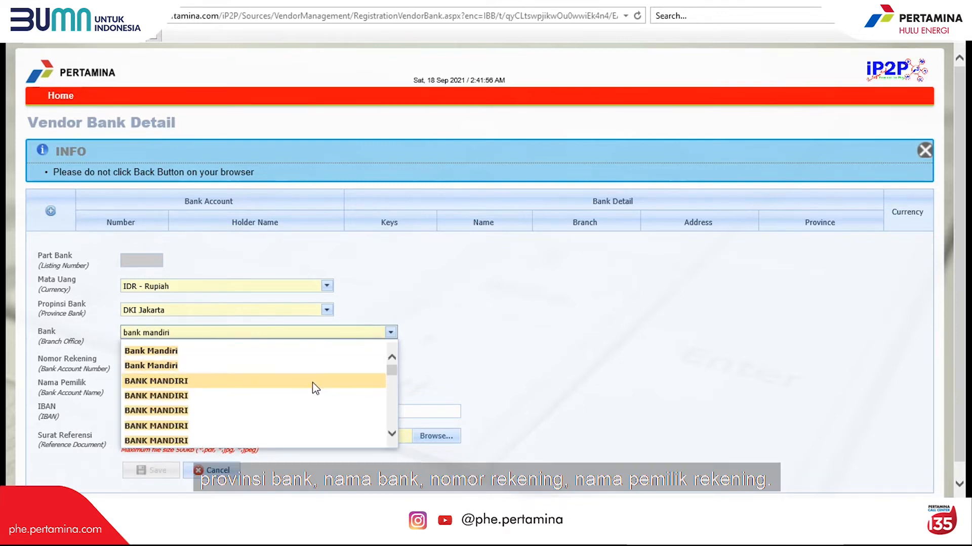
left_click(314, 383)
left_click(326, 364)
type("12345678901235678889")
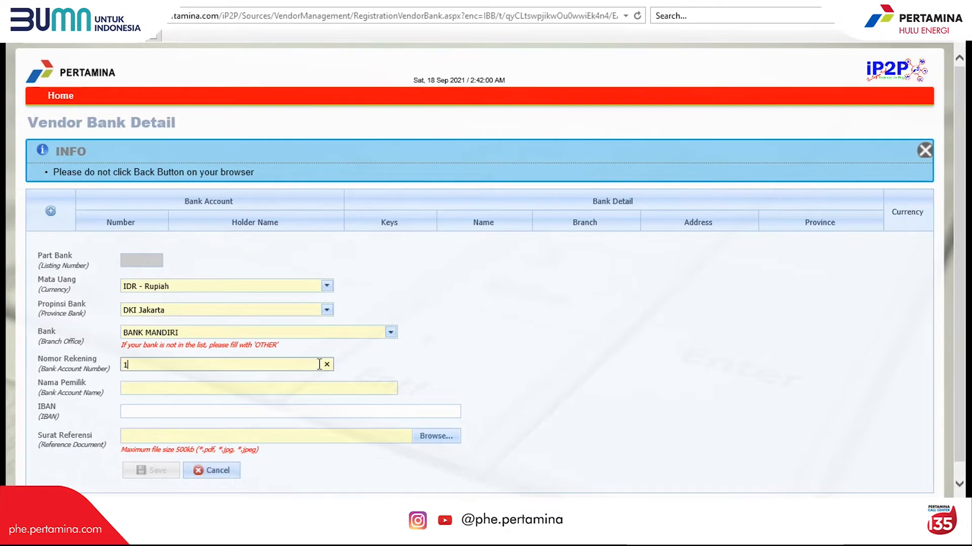
left_click(323, 388)
type("PT. Maju Jaya")
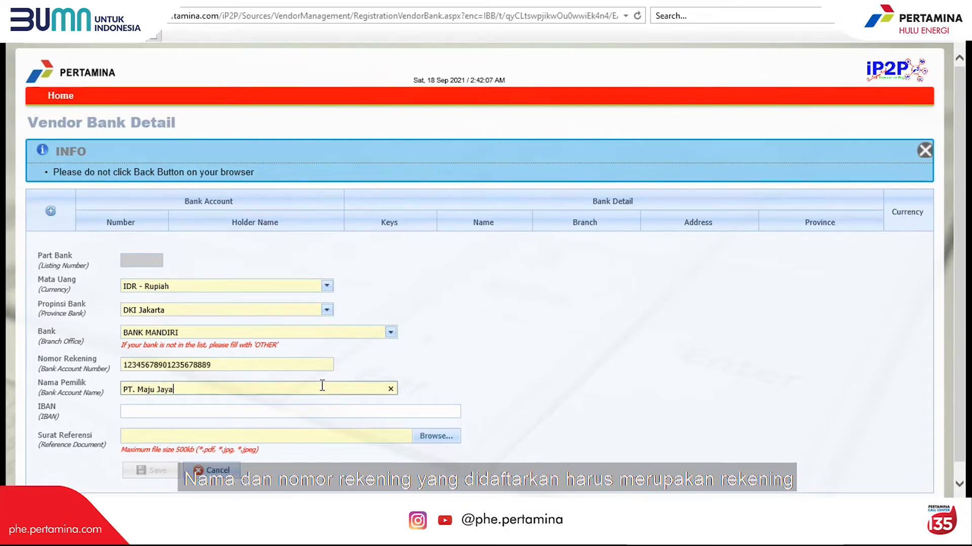
left_click(434, 362)
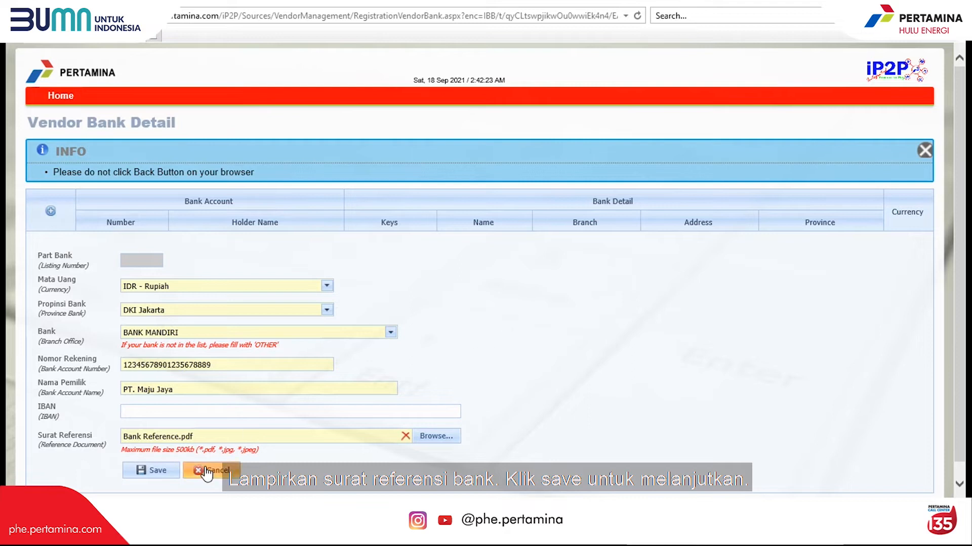
left_click(157, 473)
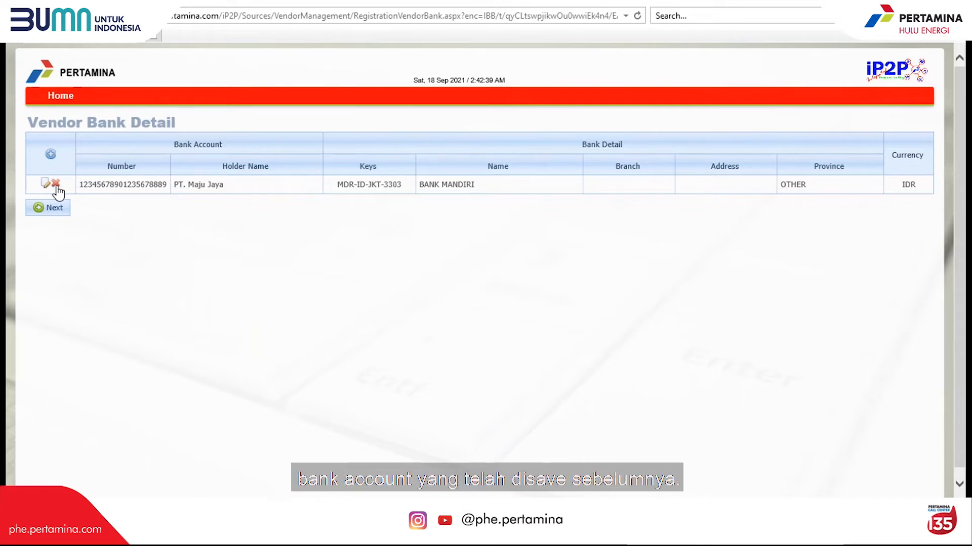
- On the integrity pact, enter the director's full name and city Jakarta Selatan, agree, and continue
left_click(49, 208)
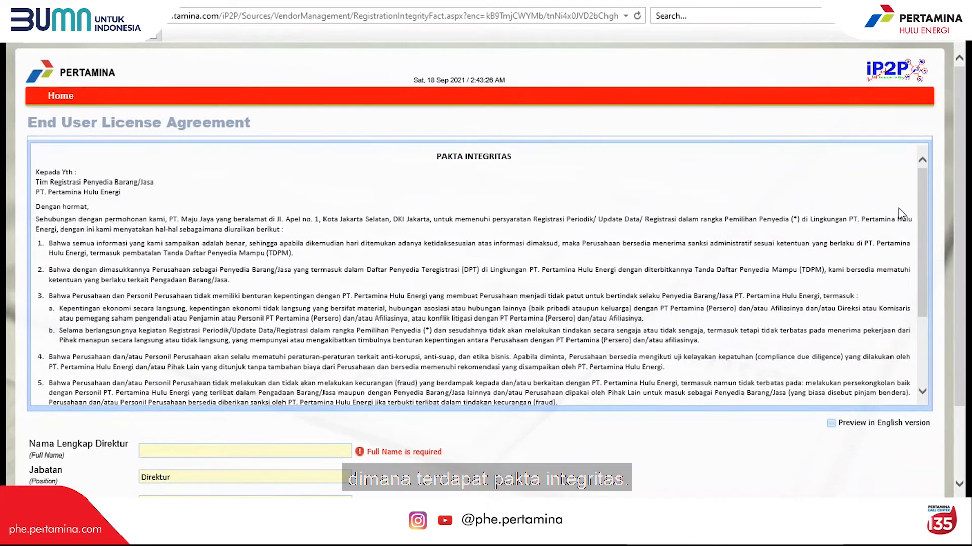
left_click_drag(921, 214, 952, 308)
left_click(251, 374)
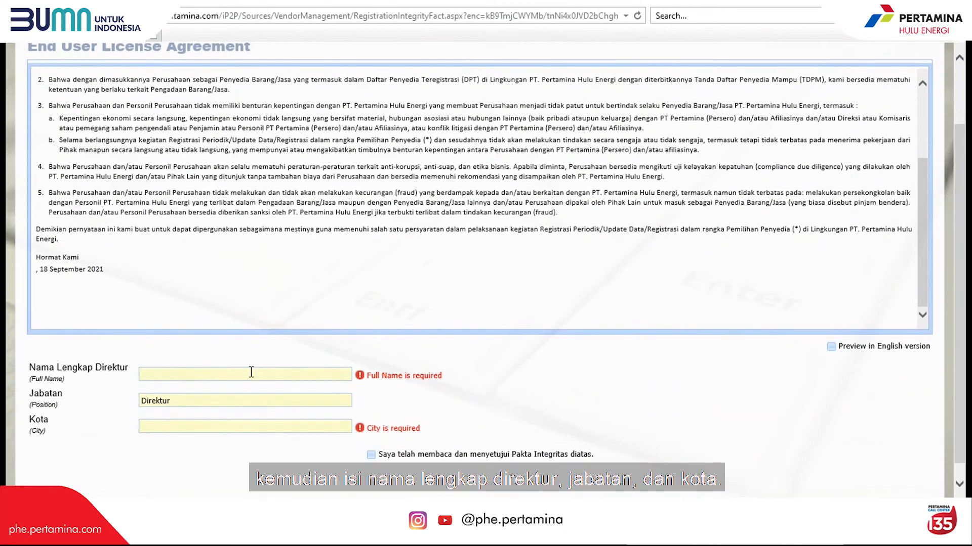
type("Hendro")
left_click(206, 426)
type("Jakarta Selatan")
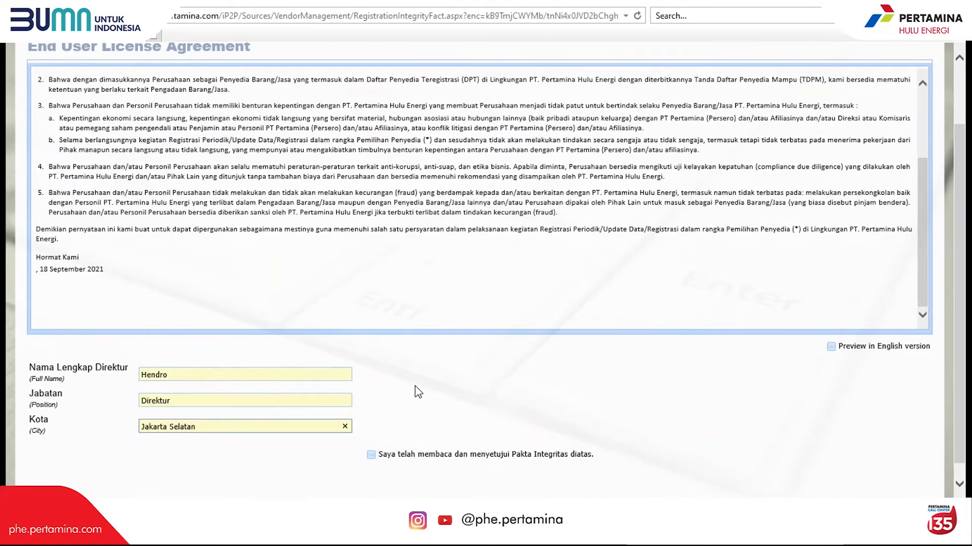
scroll(395, 415, "down", 1)
left_click(372, 439)
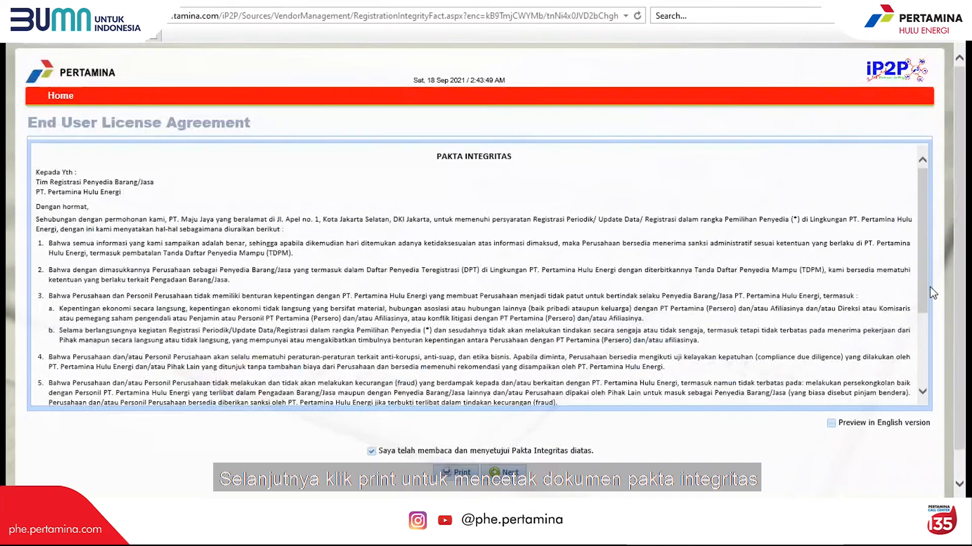
scroll(933, 292, "down", 3)
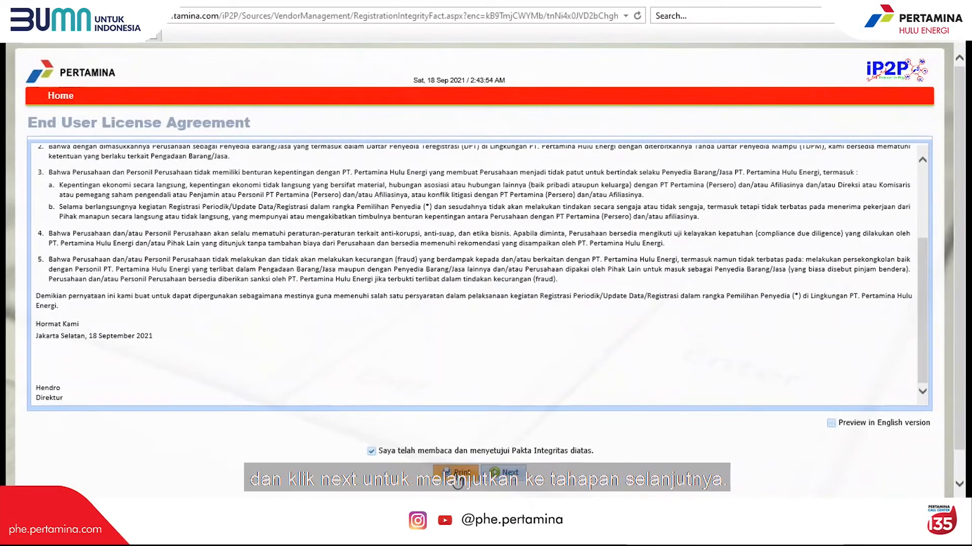
left_click(503, 473)
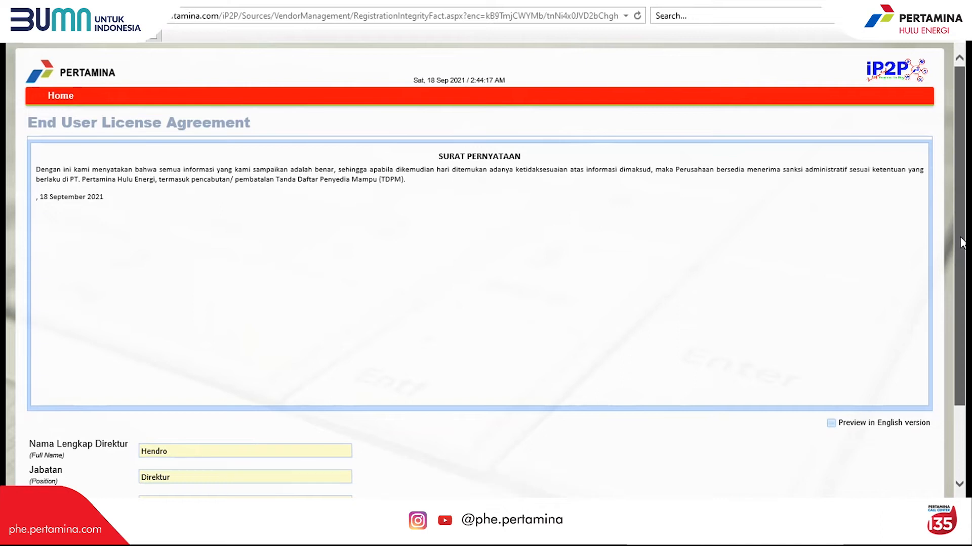
- Agree to the Surat Pernyataan, add the note 'Mohon persetujuannya terhadap proses registrasi', and submit
left_click_drag(961, 242, 955, 326)
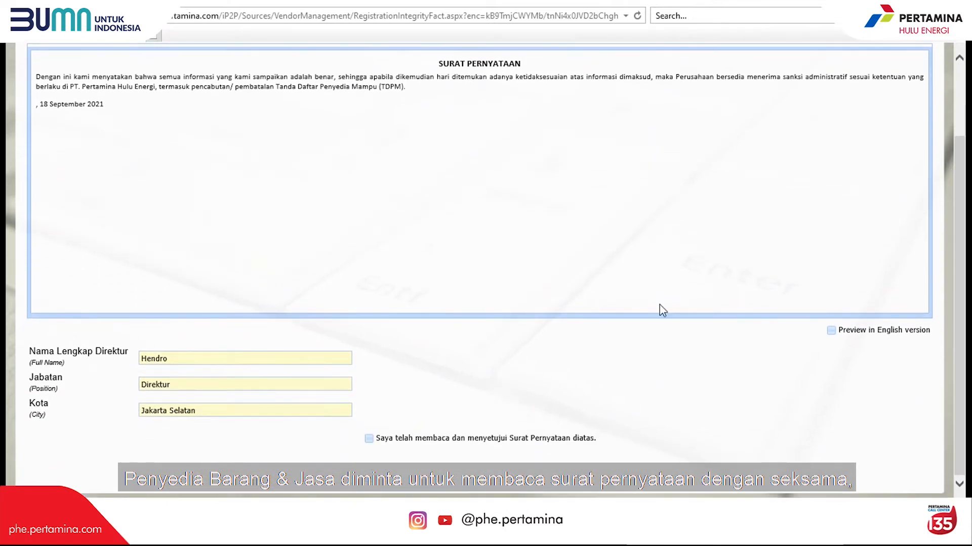
left_click(369, 438)
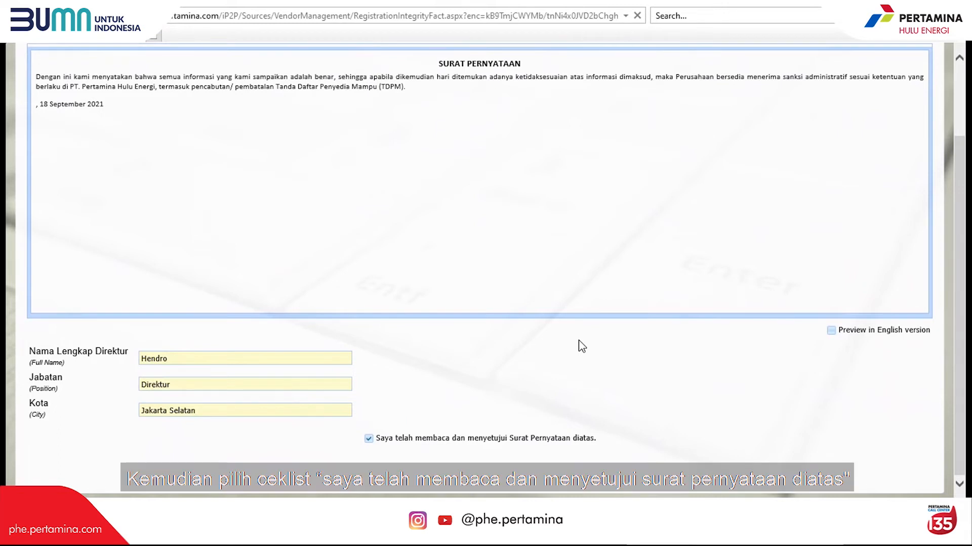
scroll(578, 340, "down", 4)
left_click(529, 317)
type("Mohon persetujuannya terhadap proses registrasi")
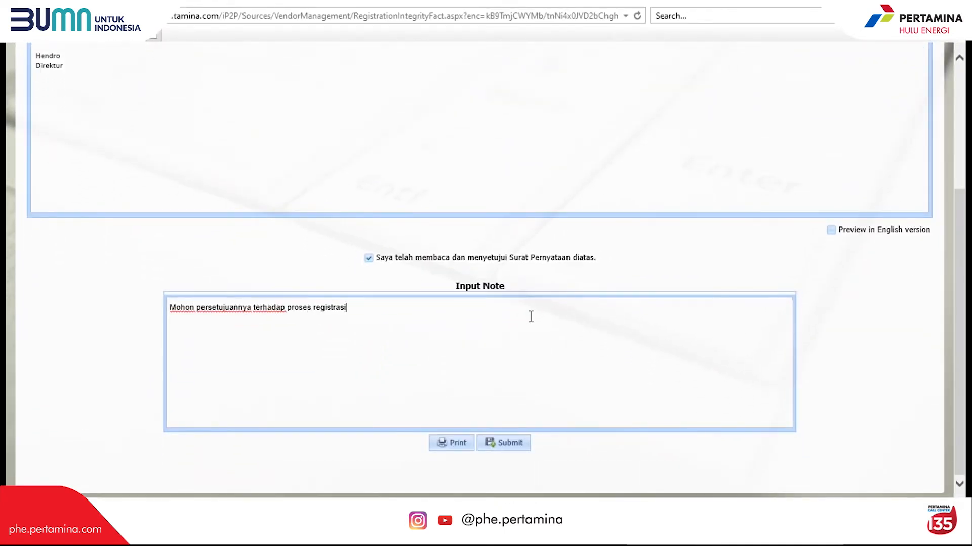
left_click(490, 437)
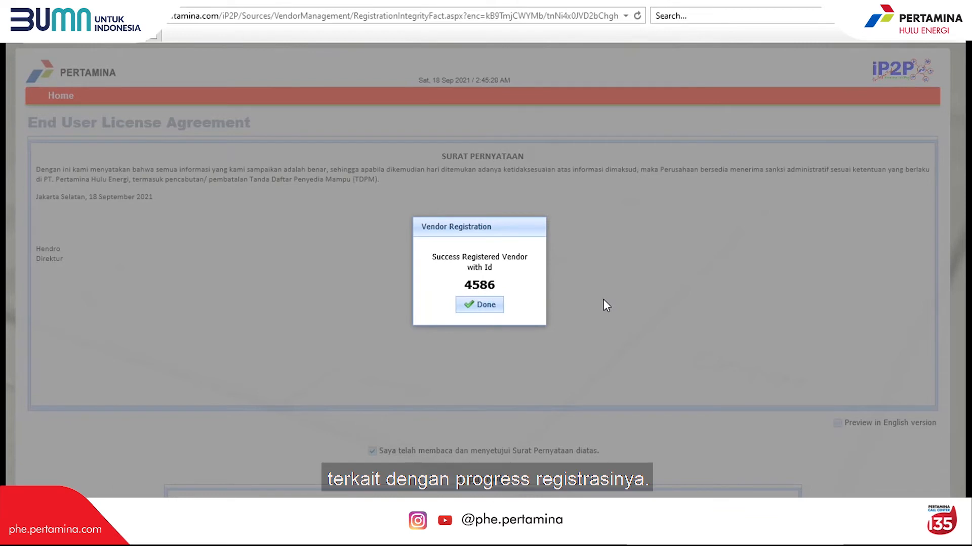
- Dismiss the Vendor Registration success message to get back to the i-P2P home page
left_click(485, 307)
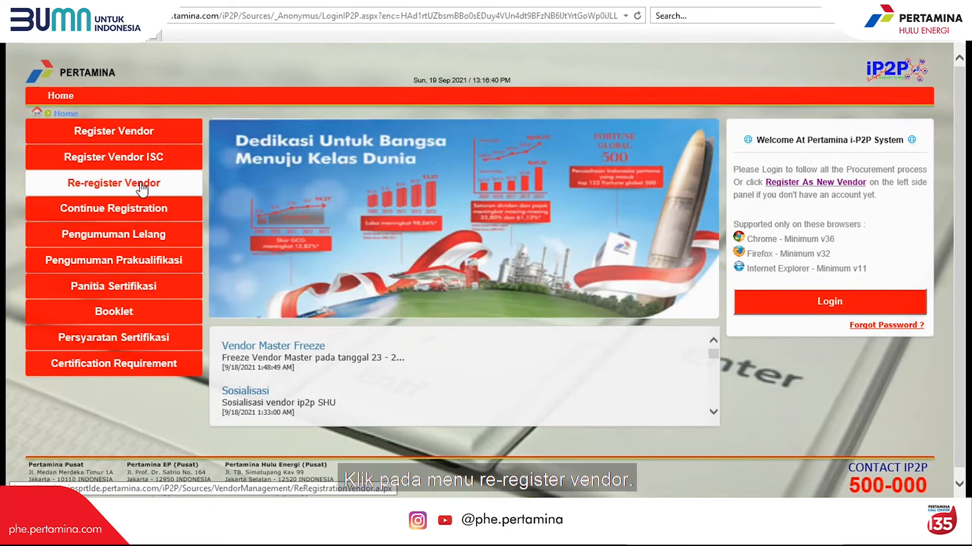
- Start vendor re-registration by submitting the existing vendor number, NPWP tax number and captcha code
left_click(142, 188)
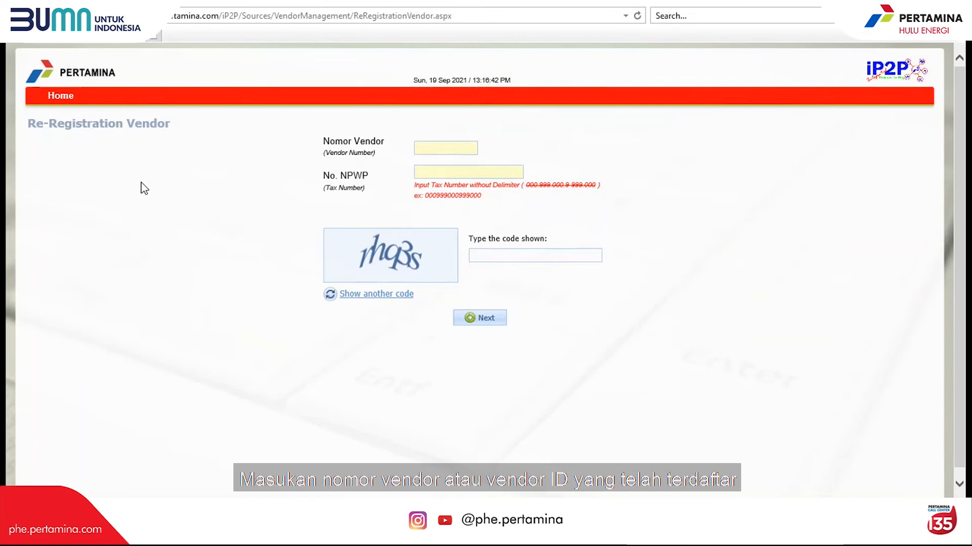
left_click(436, 149)
type("0")
type("000")
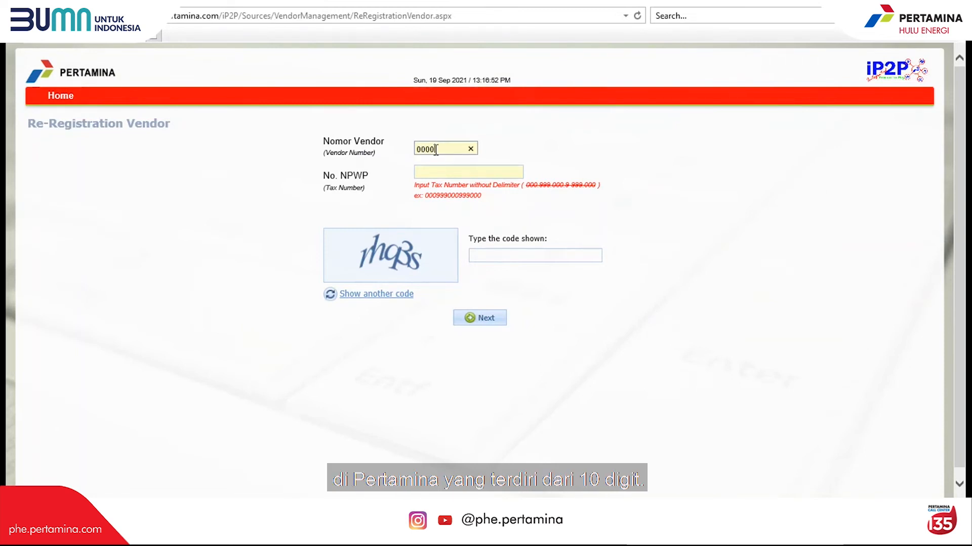
type("100123")
left_click(444, 170)
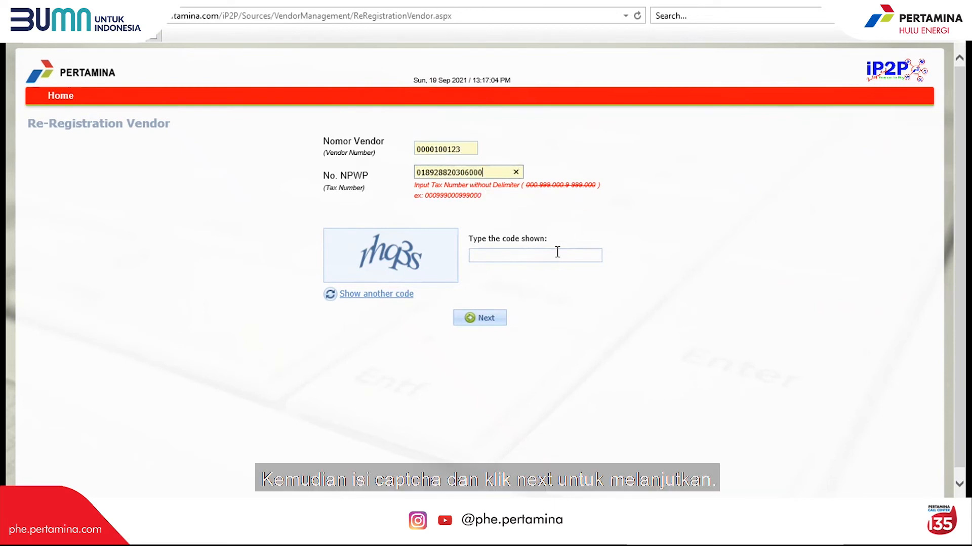
left_click(524, 254)
type("rhq3s")
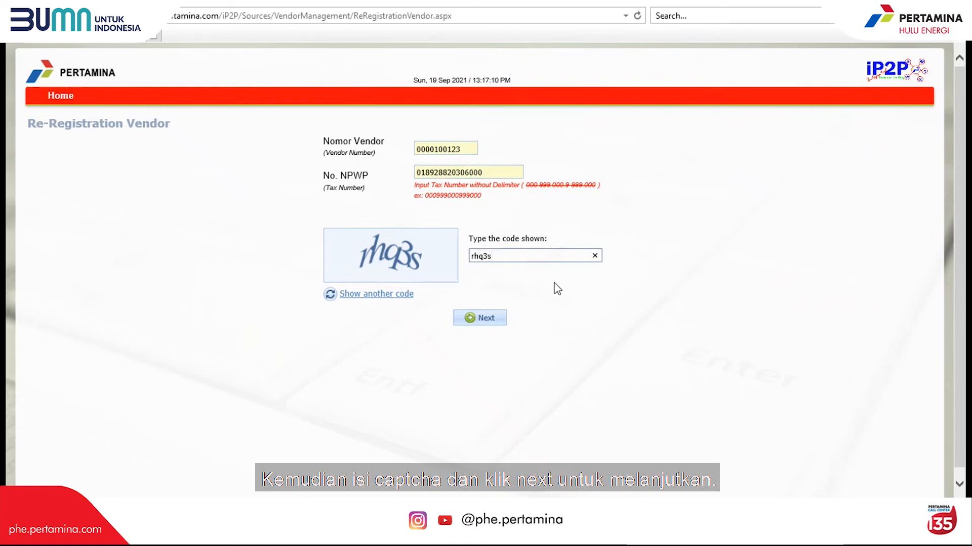
left_click(485, 319)
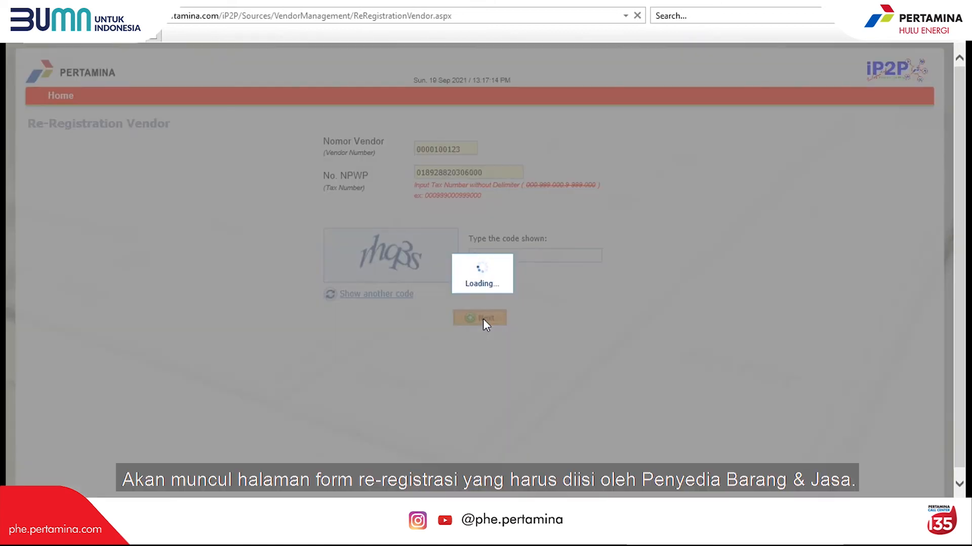